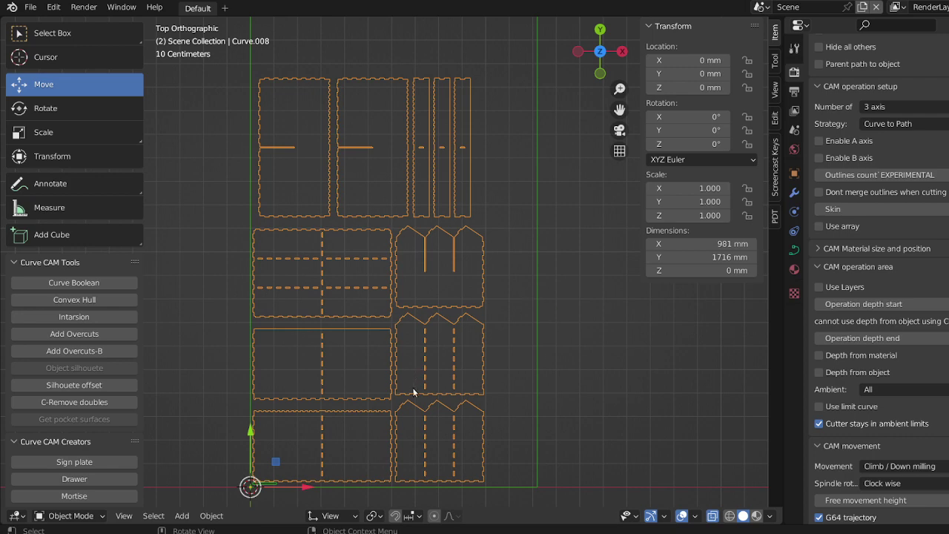
Step: Zoom and pan across the box-joint curves to check the 3.175 mm T-bone overcuts at inside corners
{"action": "scroll", "coordinate": [413, 392], "scroll_direction": "up", "scroll_amount": 2}
{"action": "scroll", "coordinate": [413, 392], "scroll_direction": "up", "scroll_amount": 8}
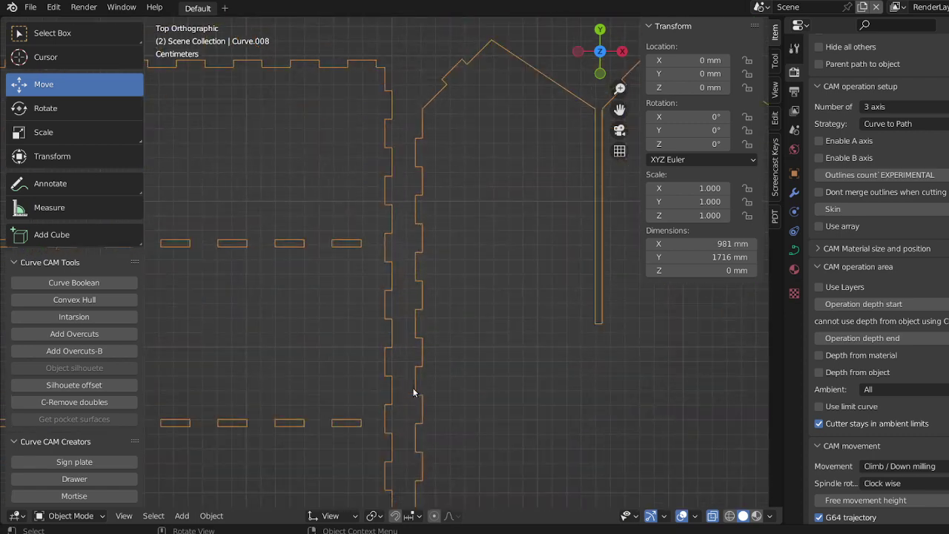
{"action": "scroll", "coordinate": [413, 392], "scroll_direction": "down", "scroll_amount": 7}
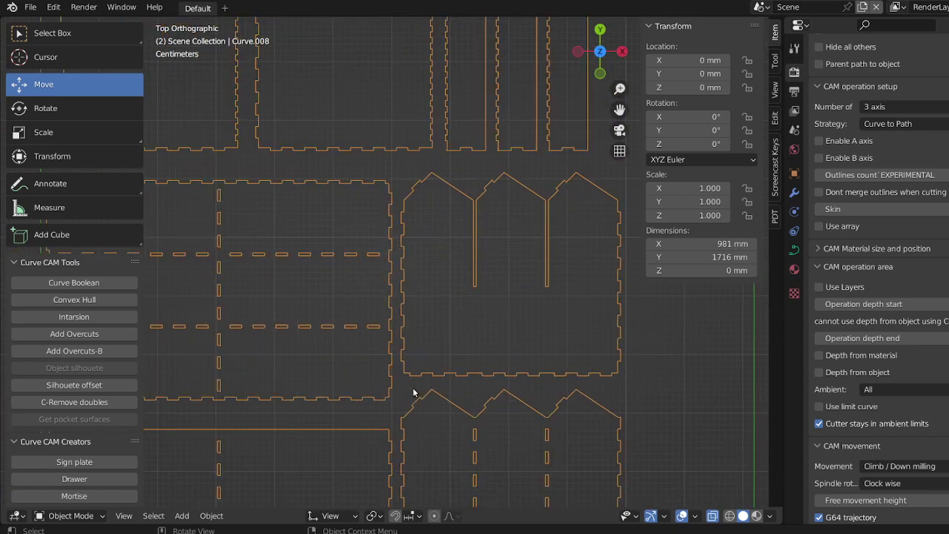
{"action": "scroll", "coordinate": [413, 392], "scroll_direction": "up", "scroll_amount": 8}
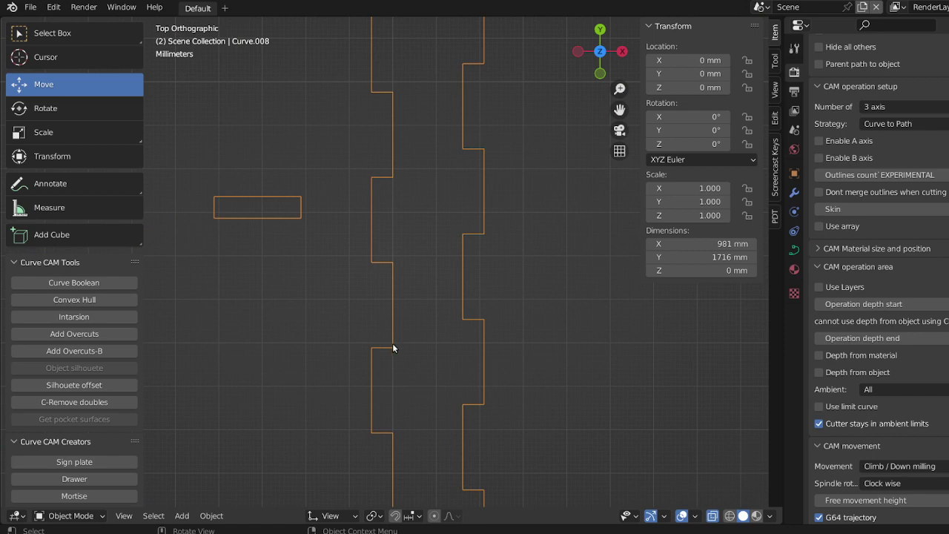
{"action": "scroll", "coordinate": [393, 347], "scroll_direction": "down", "scroll_amount": 6}
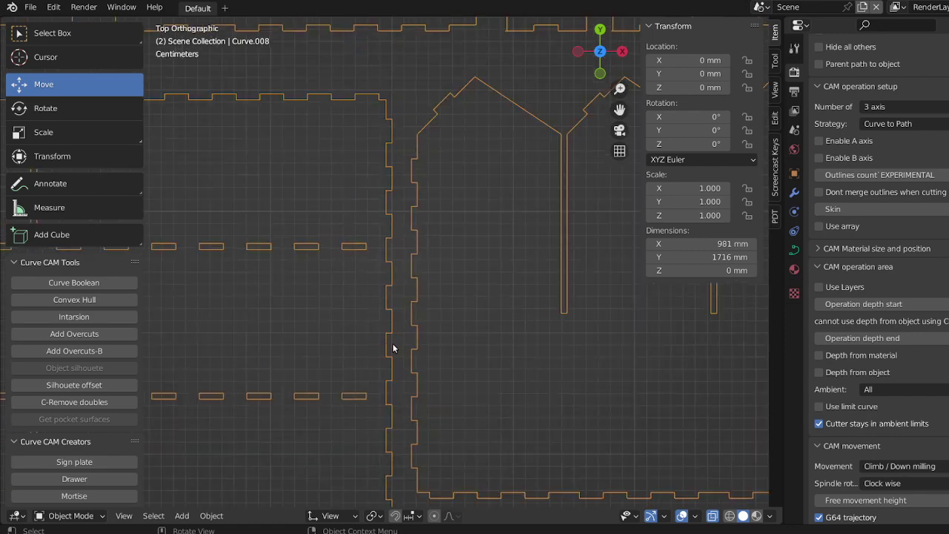
{"action": "scroll", "coordinate": [393, 347], "scroll_direction": "down", "scroll_amount": 3}
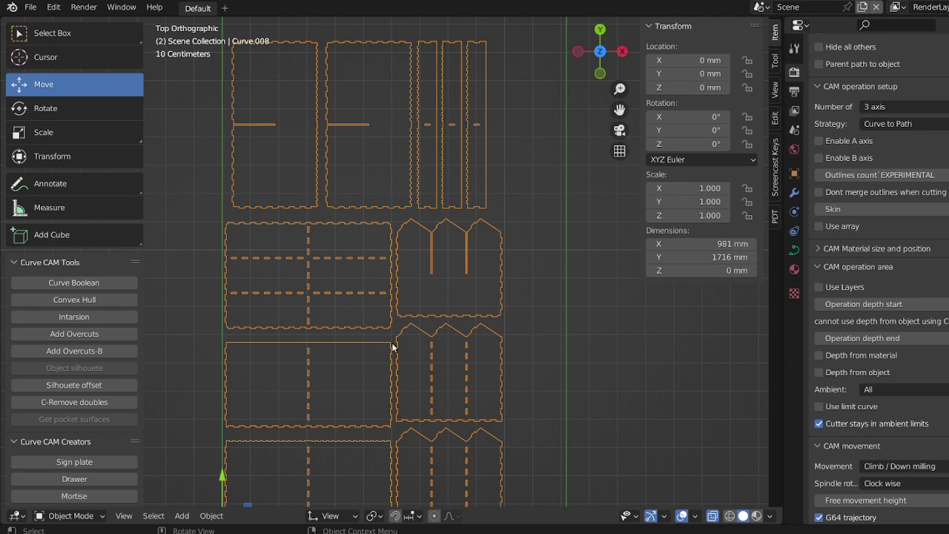
{"action": "scroll", "coordinate": [393, 347], "scroll_direction": "up", "scroll_amount": 10}
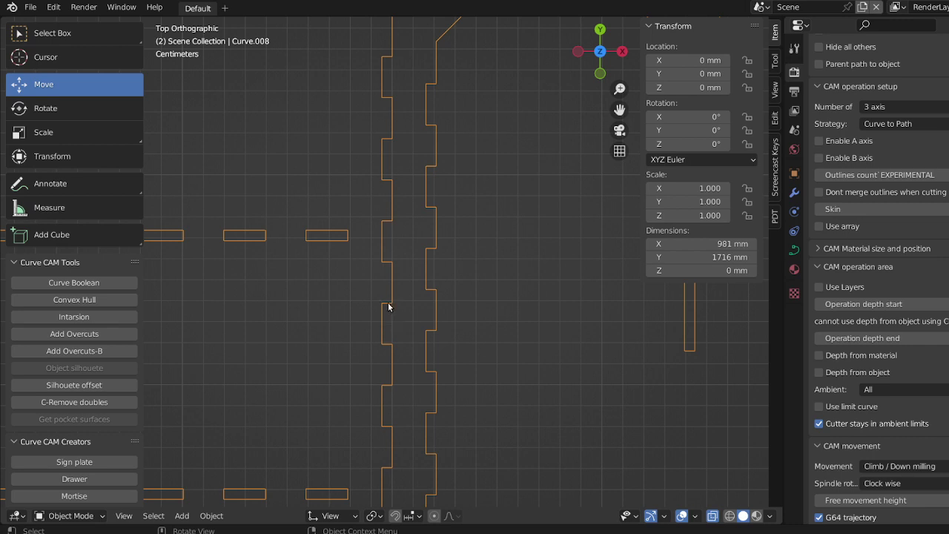
{"action": "scroll", "coordinate": [389, 306], "scroll_direction": "up", "scroll_amount": 4}
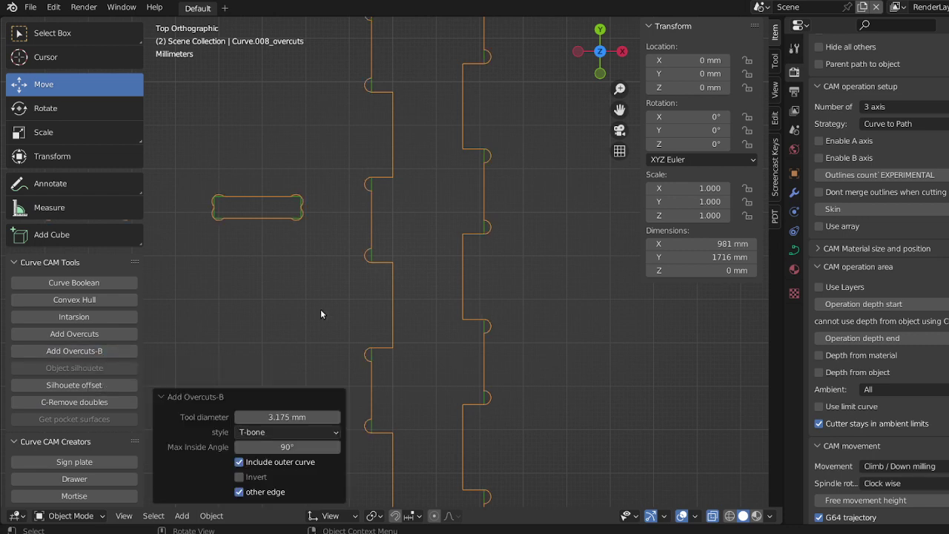
{"action": "scroll", "coordinate": [328, 254], "scroll_direction": "up", "scroll_amount": 3}
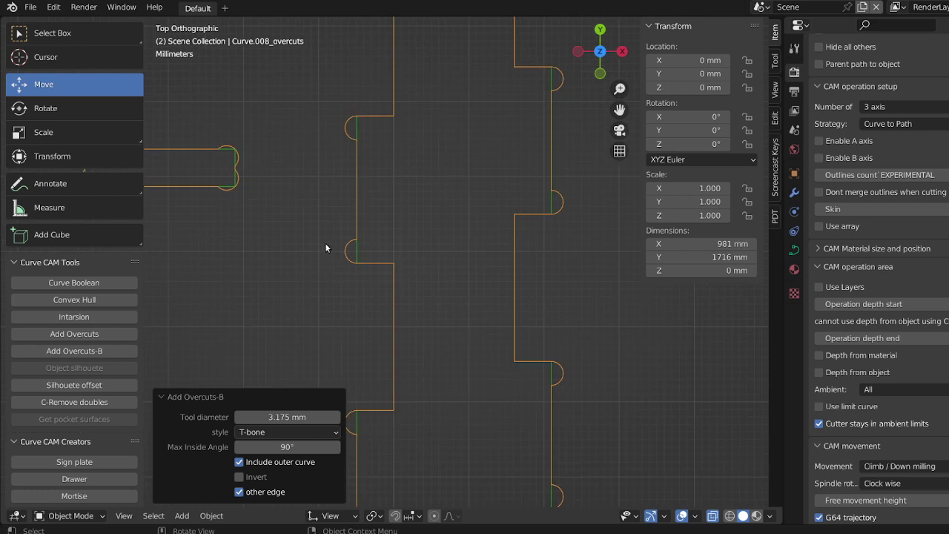
{"action": "middle_click_drag", "start_coordinate": [324, 244], "coordinate": [393, 321], "text": "shift"}
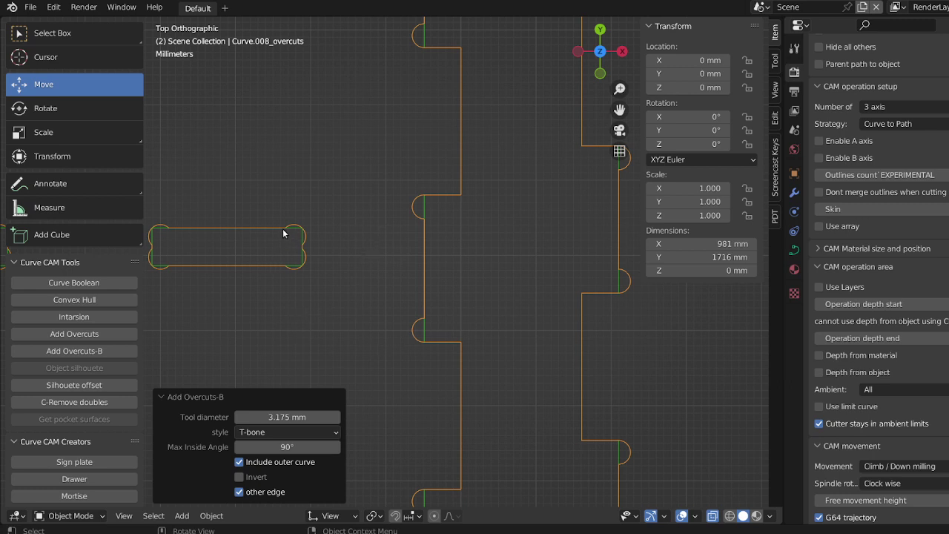
{"action": "left_click", "coordinate": [312, 432]}
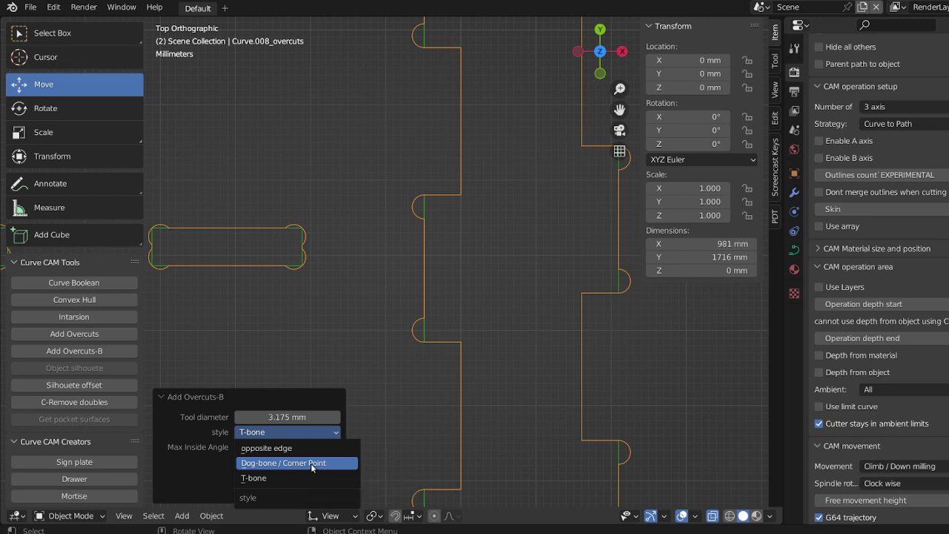
{"action": "left_click", "coordinate": [312, 464]}
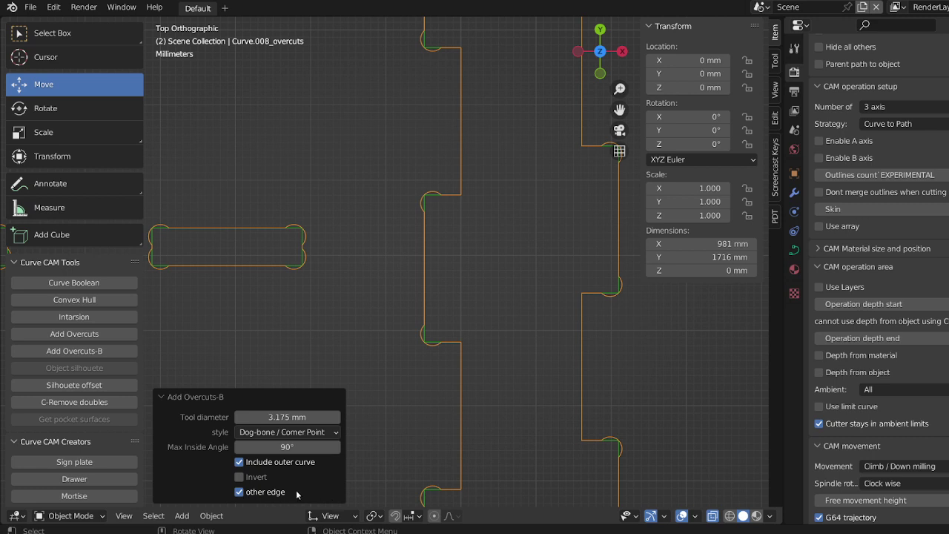
{"action": "left_click", "coordinate": [240, 492]}
{"action": "left_click", "coordinate": [239, 477]}
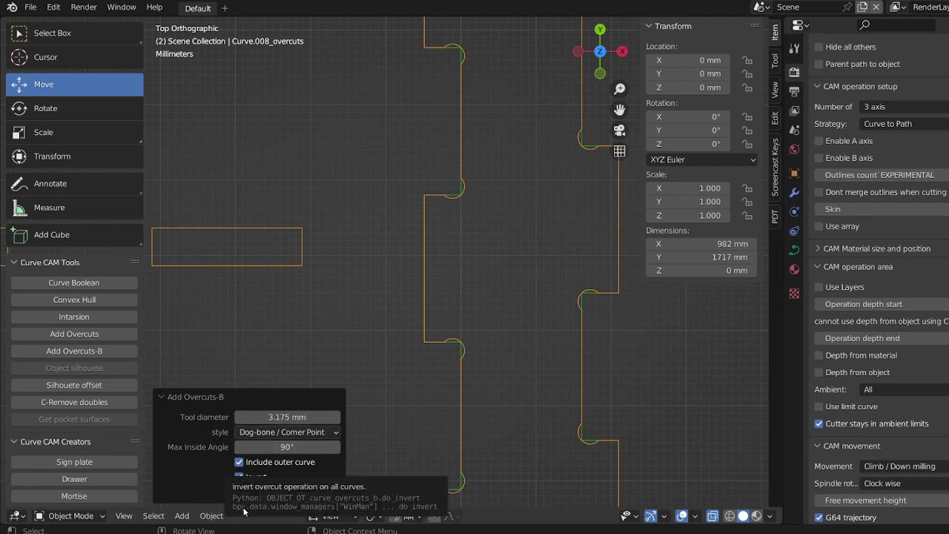
{"action": "left_click", "coordinate": [238, 477]}
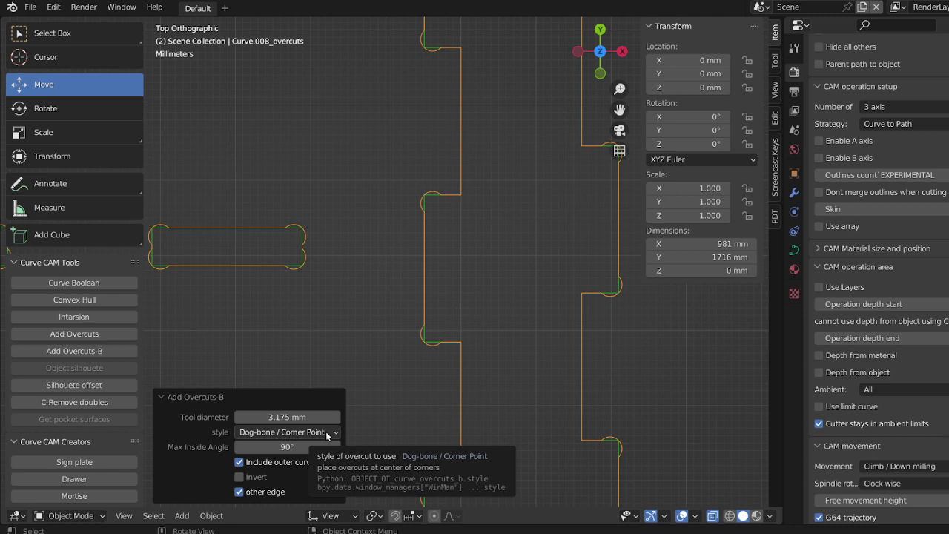
{"action": "left_click", "coordinate": [327, 432]}
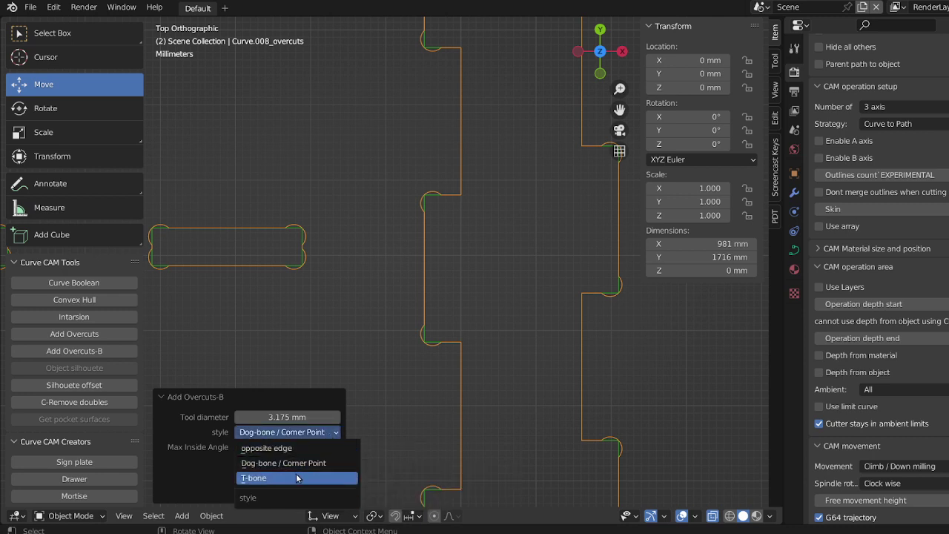
{"action": "left_click", "coordinate": [296, 478]}
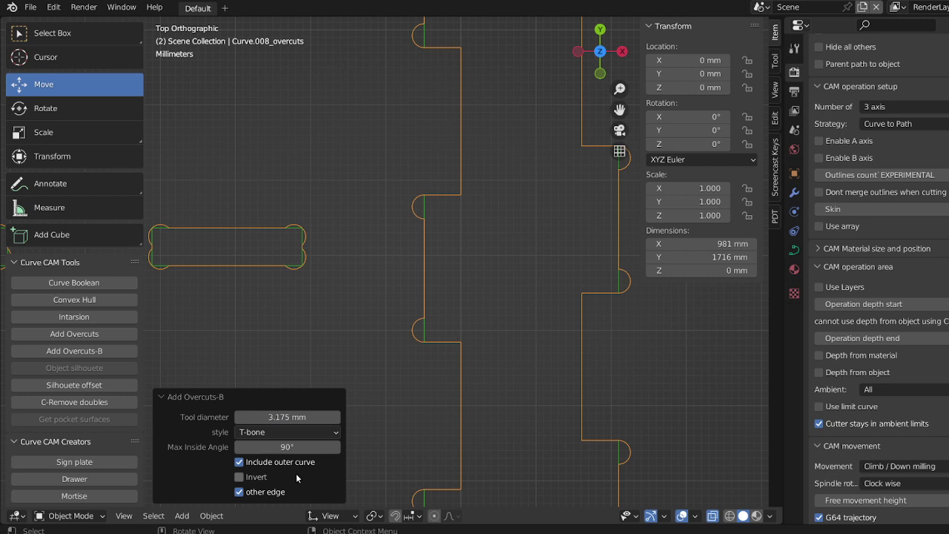
Step: Turn off the other edge option so the T-bone overcuts flip to each corner's opposite side
{"action": "left_click", "coordinate": [239, 491]}
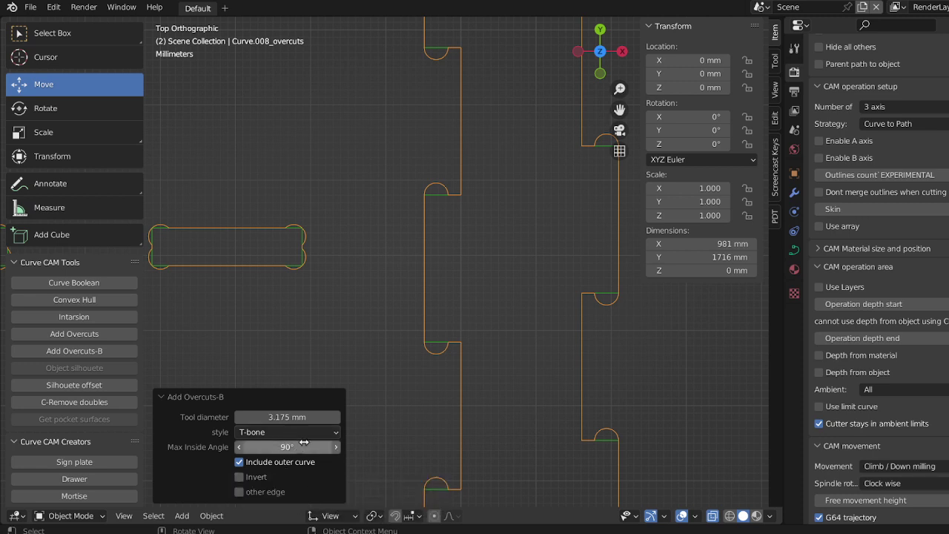
Step: Change the Add Overcuts-B style from T-bone to opposite edge
{"action": "left_click", "coordinate": [311, 433]}
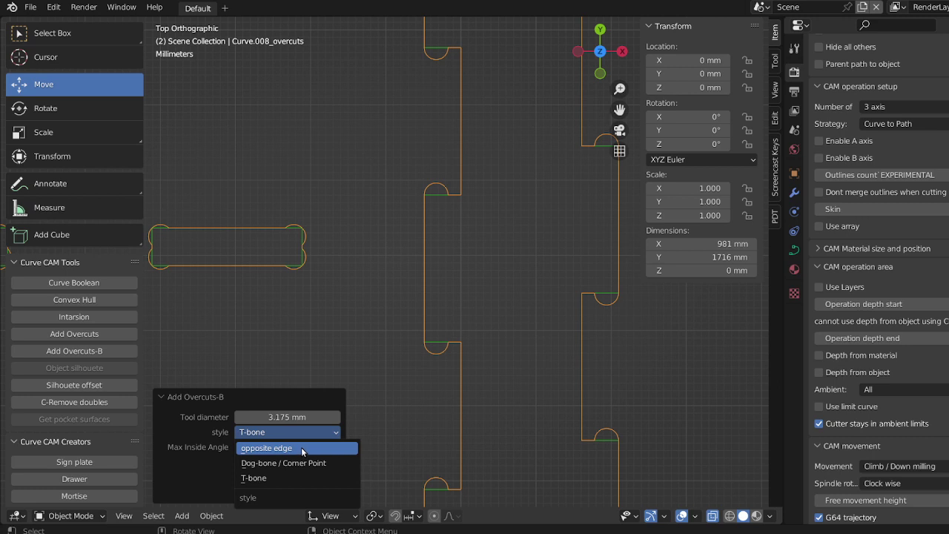
{"action": "left_click", "coordinate": [302, 449]}
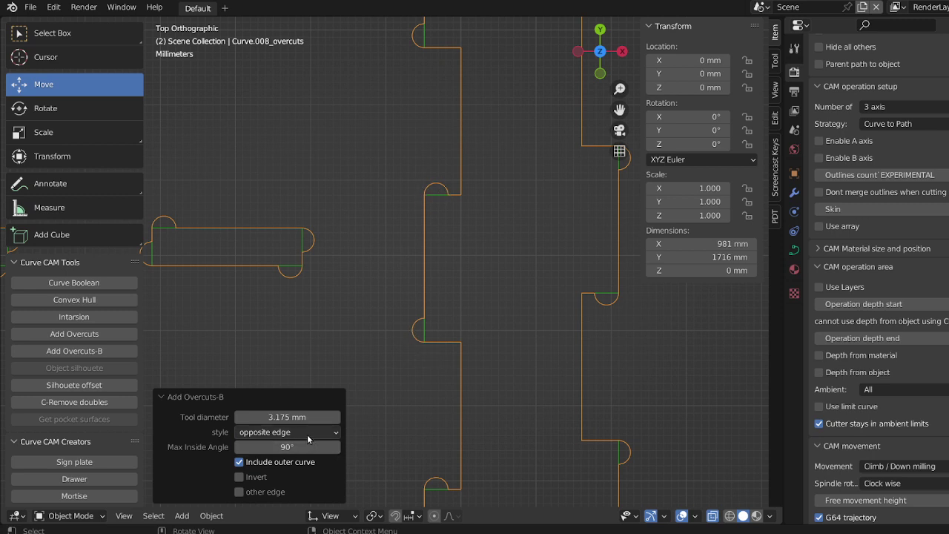
{"action": "left_click", "coordinate": [310, 433]}
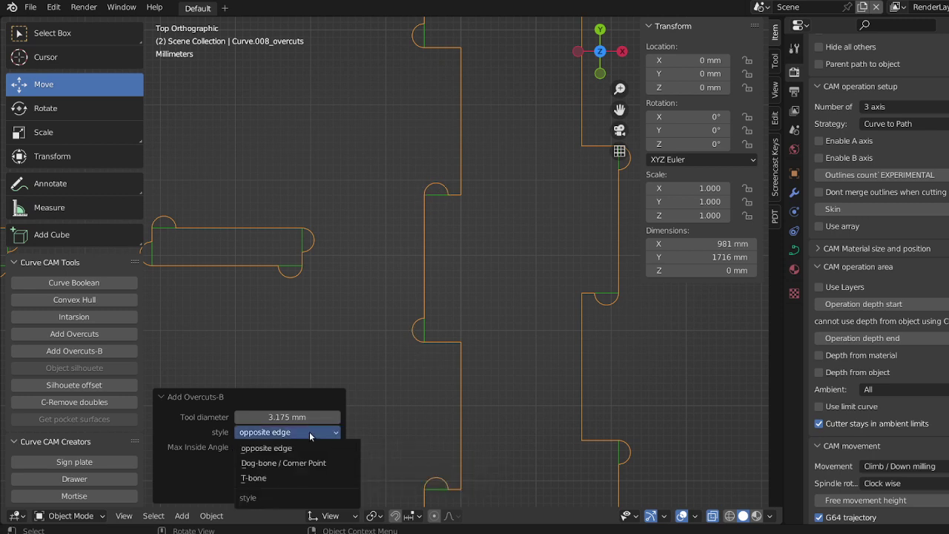
Step: Set the overcut style back to T-bone
{"action": "left_click", "coordinate": [289, 478]}
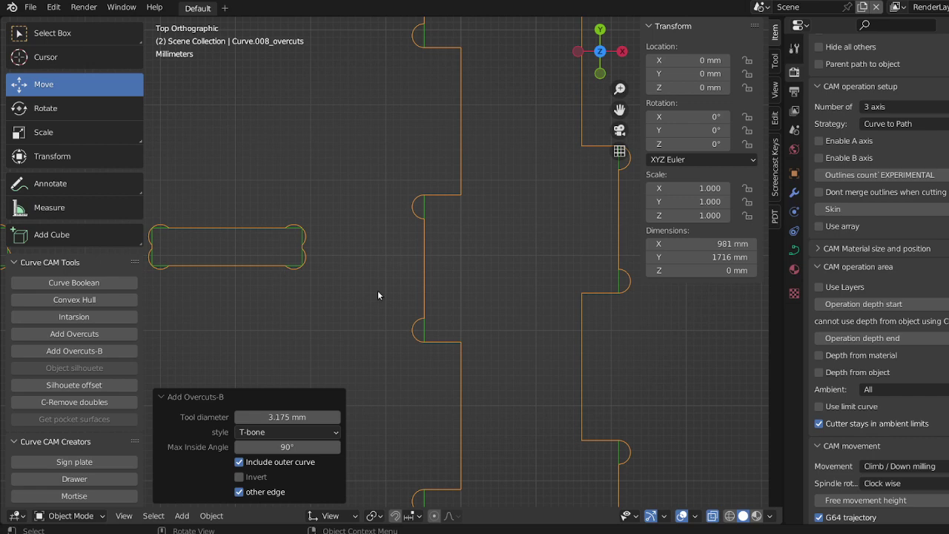
{"action": "scroll", "coordinate": [377, 292], "scroll_direction": "down", "scroll_amount": 8}
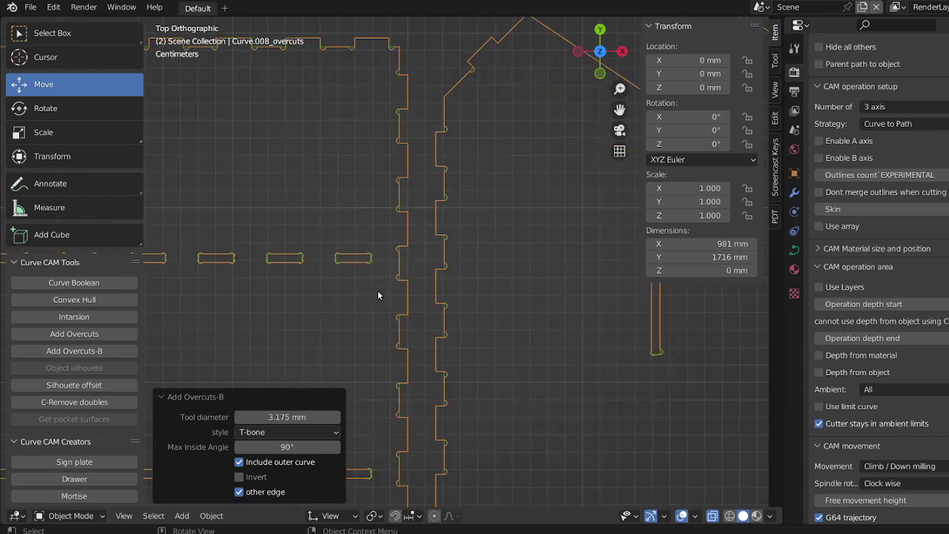
{"action": "scroll", "coordinate": [378, 296], "scroll_direction": "up", "scroll_amount": 5}
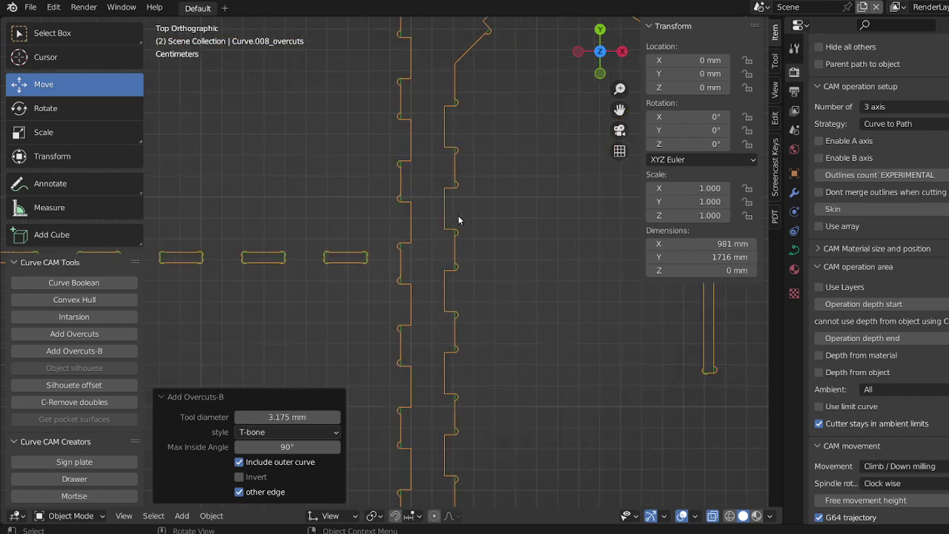
{"action": "scroll", "coordinate": [476, 208], "scroll_direction": "up", "scroll_amount": 7}
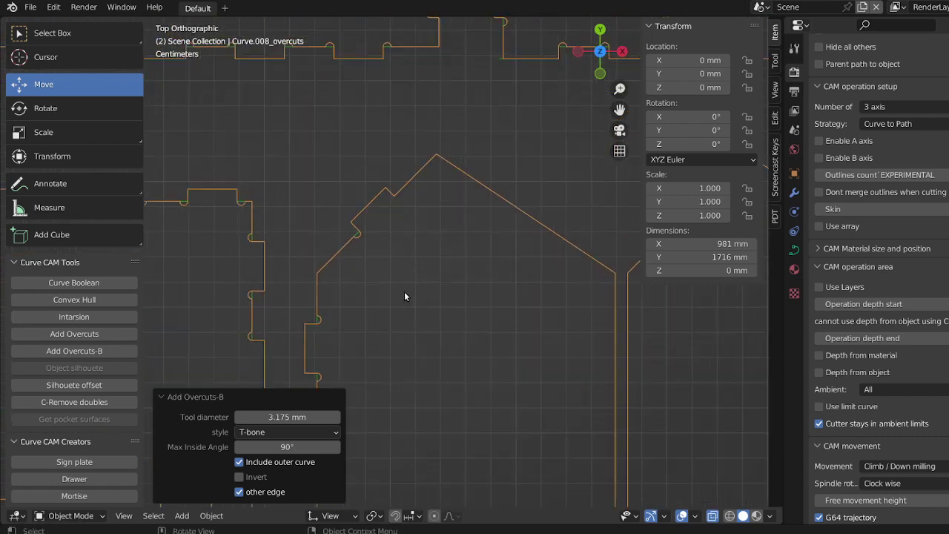
{"action": "middle_click_drag", "start_coordinate": [404, 296], "coordinate": [319, 184], "text": "shift"}
{"action": "scroll", "coordinate": [319, 184], "scroll_direction": "up", "scroll_amount": 2}
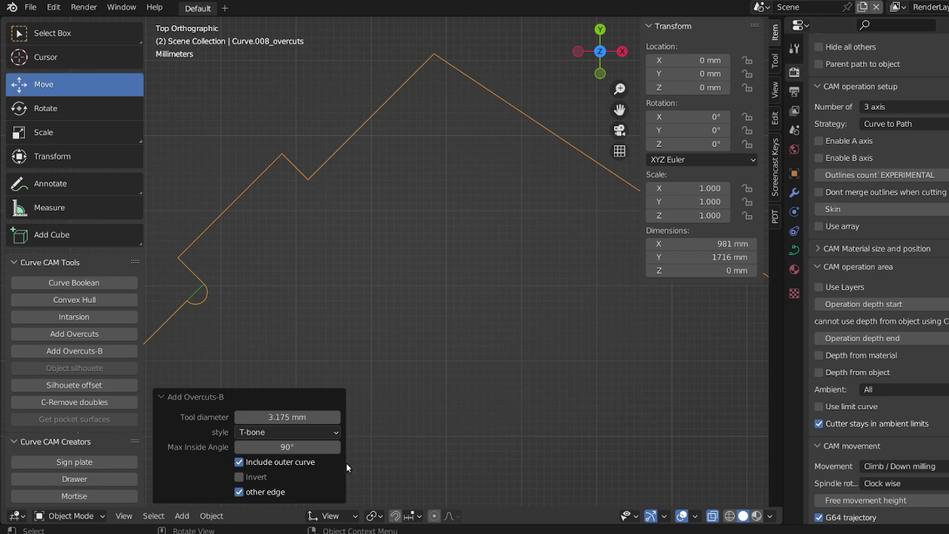
Step: Adjust the max inside angle around 90°, ending at 90.06°
{"action": "left_click", "coordinate": [240, 448]}
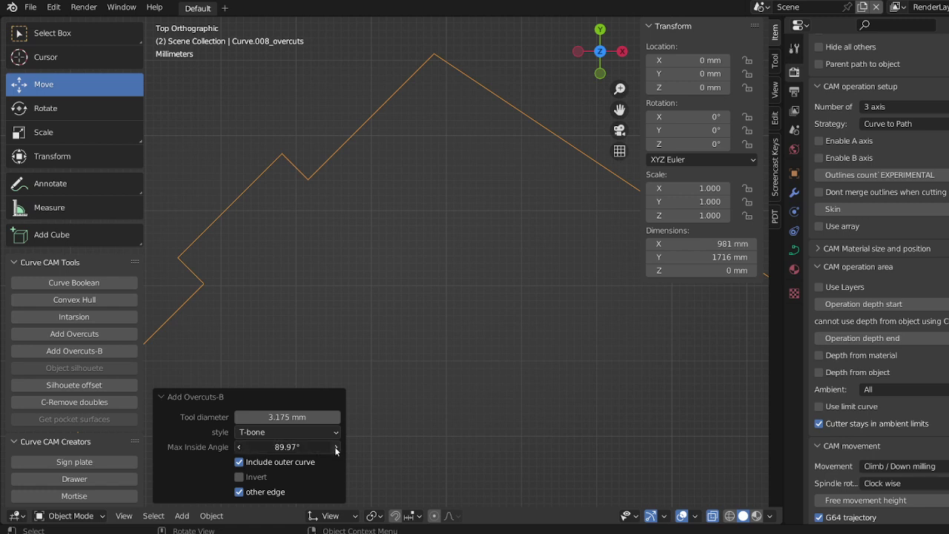
{"action": "left_click", "coordinate": [336, 447]}
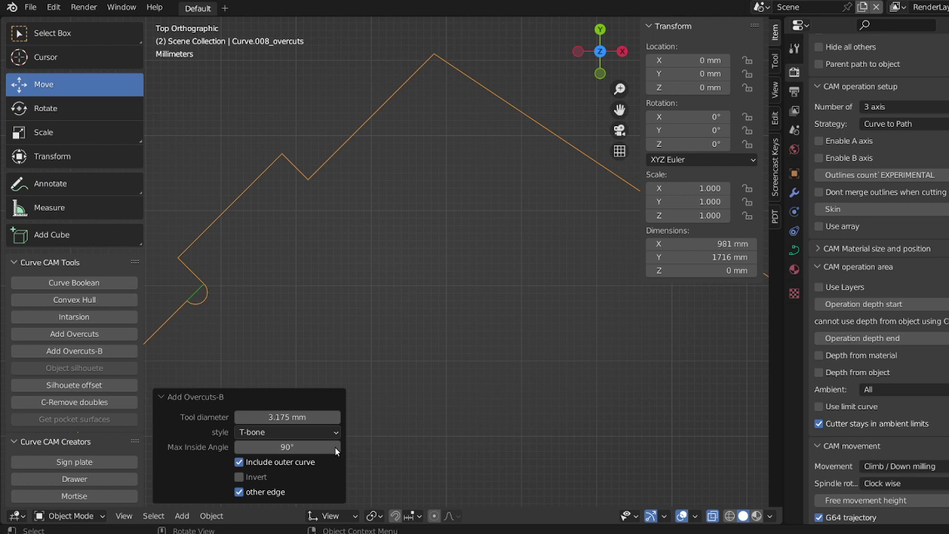
{"action": "left_click", "coordinate": [336, 448]}
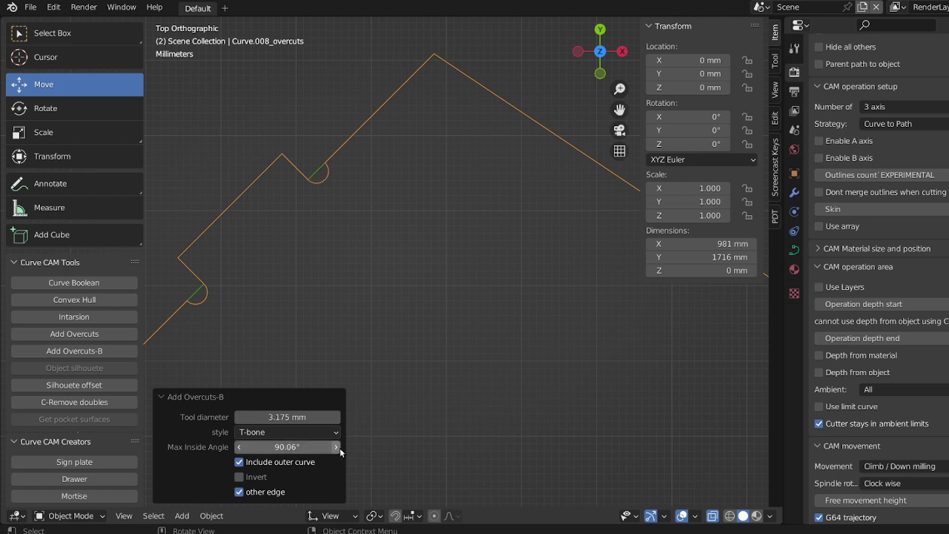
{"action": "left_click", "coordinate": [335, 447]}
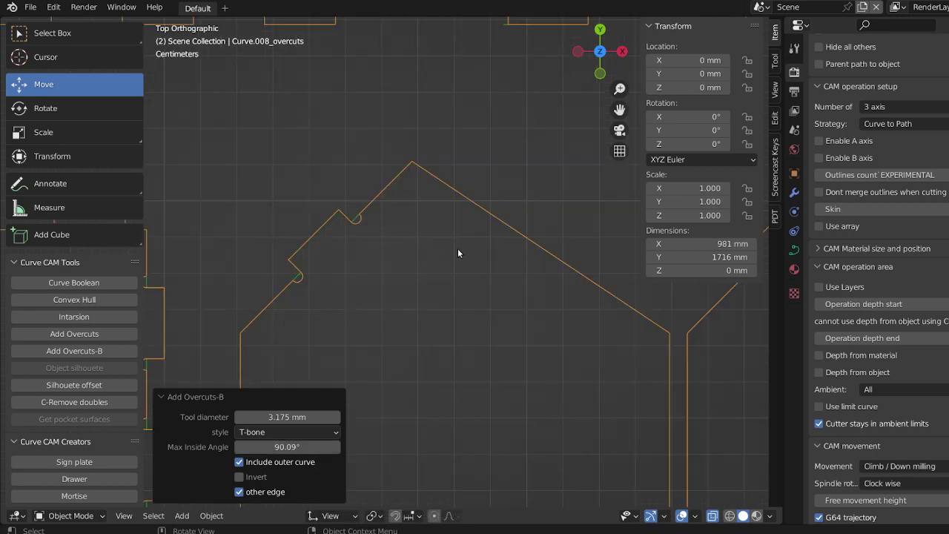
Step: Pan along the notched panel edge, undo the last change, then show the Outliner and deselect all
{"action": "scroll", "coordinate": [457, 248], "scroll_direction": "up", "scroll_amount": 2}
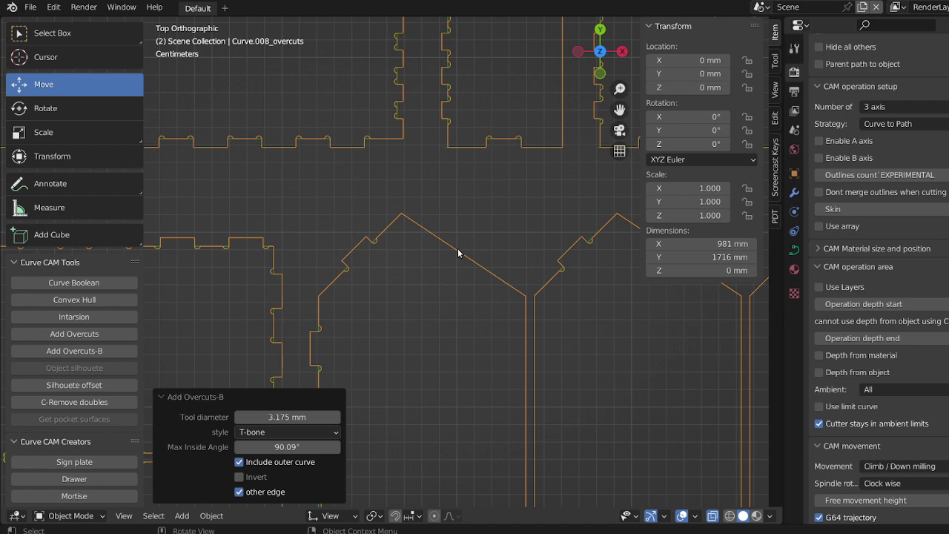
{"action": "scroll", "coordinate": [457, 253], "scroll_direction": "down", "scroll_amount": 1}
{"action": "scroll", "coordinate": [458, 253], "scroll_direction": "down", "scroll_amount": 2}
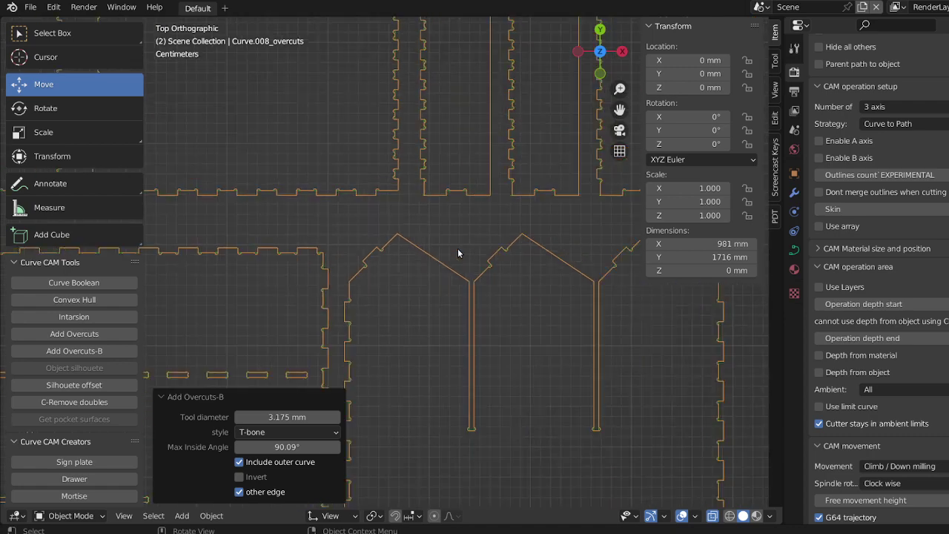
{"action": "scroll", "coordinate": [458, 253], "scroll_direction": "down", "scroll_amount": 2}
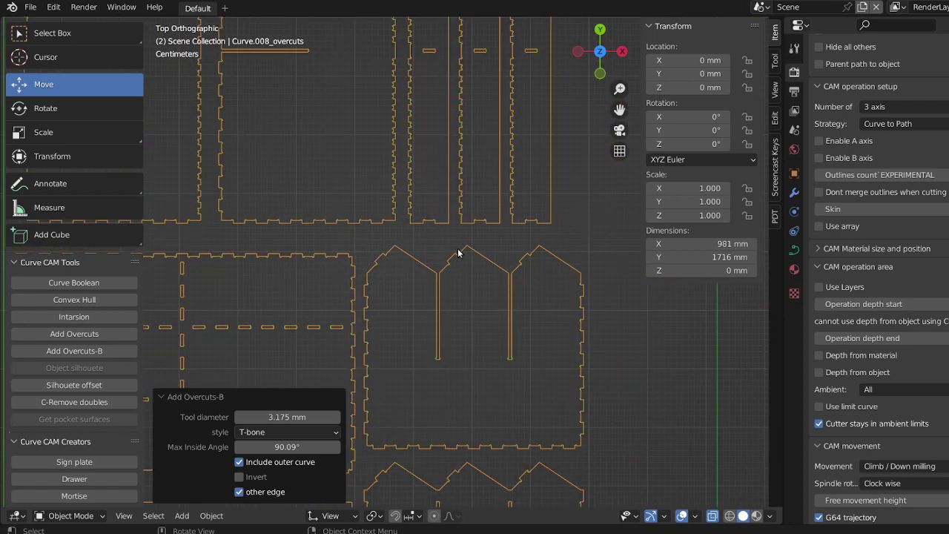
{"action": "scroll", "coordinate": [454, 262], "scroll_direction": "up", "scroll_amount": 10}
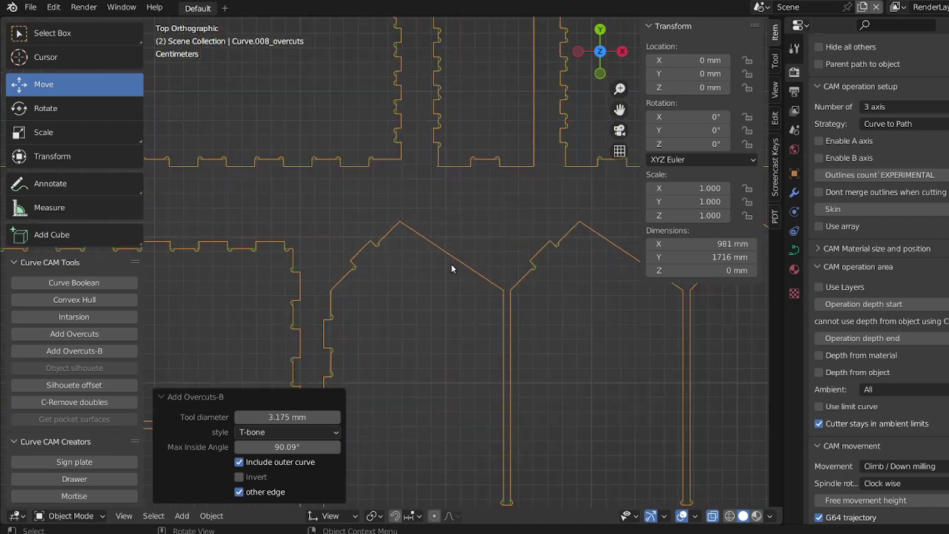
{"action": "middle_click_drag", "start_coordinate": [415, 261], "coordinate": [495, 281], "text": "shift"}
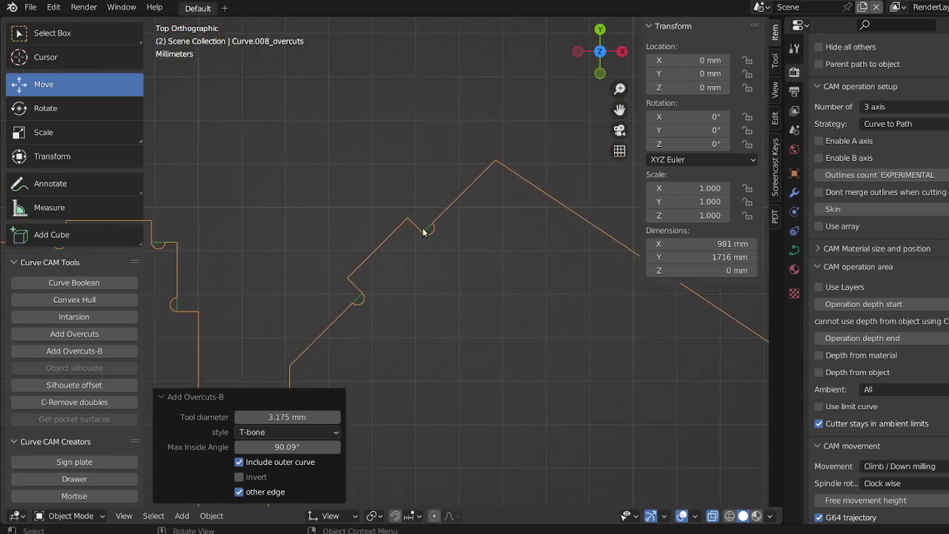
{"action": "key", "text": "ctrl+z"}
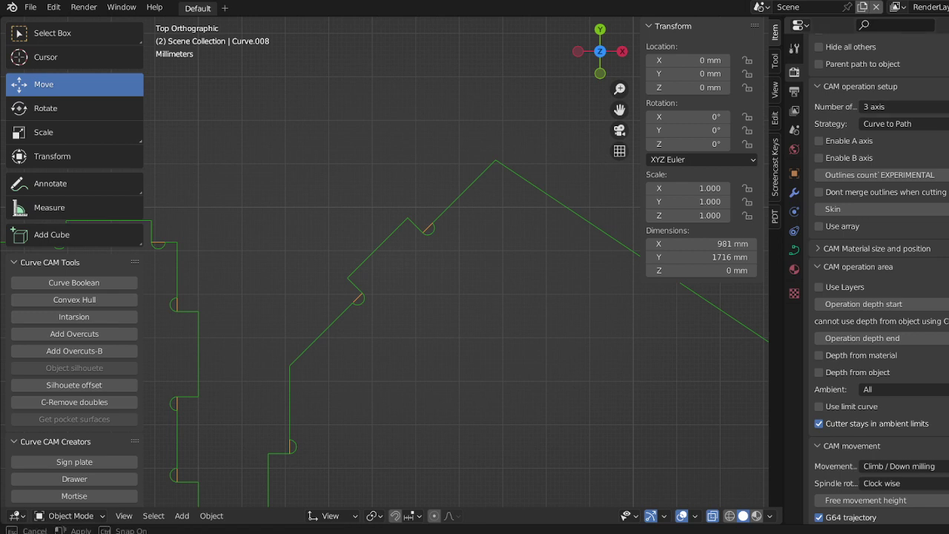
{"action": "left_click_drag", "start_coordinate": [947, 124], "coordinate": [884, 126]}
{"action": "left_click", "coordinate": [491, 244]}
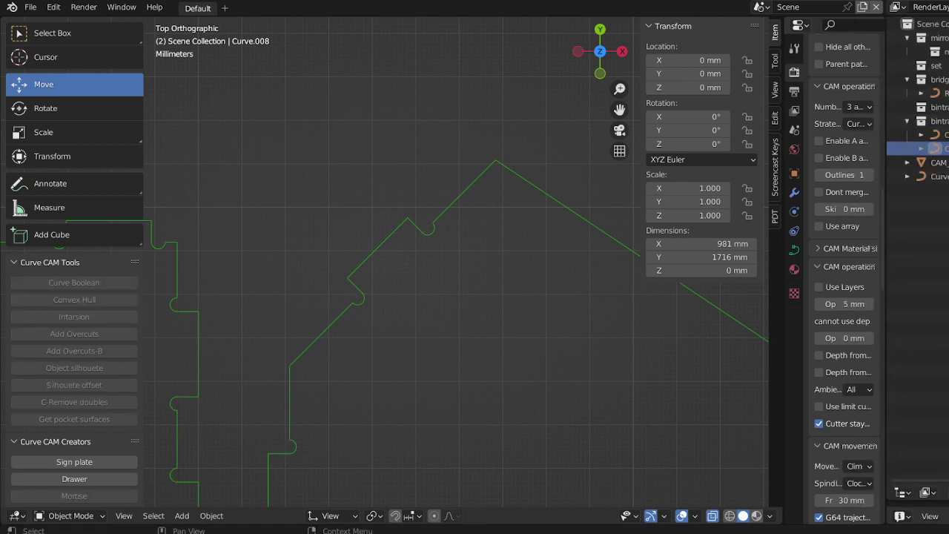
Step: Select the Curve.008_overcuts outline and zoom onto the house-shaped panel's slotted edge
{"action": "left_click", "coordinate": [433, 238]}
{"action": "scroll", "coordinate": [430, 237], "scroll_direction": "down", "scroll_amount": 6}
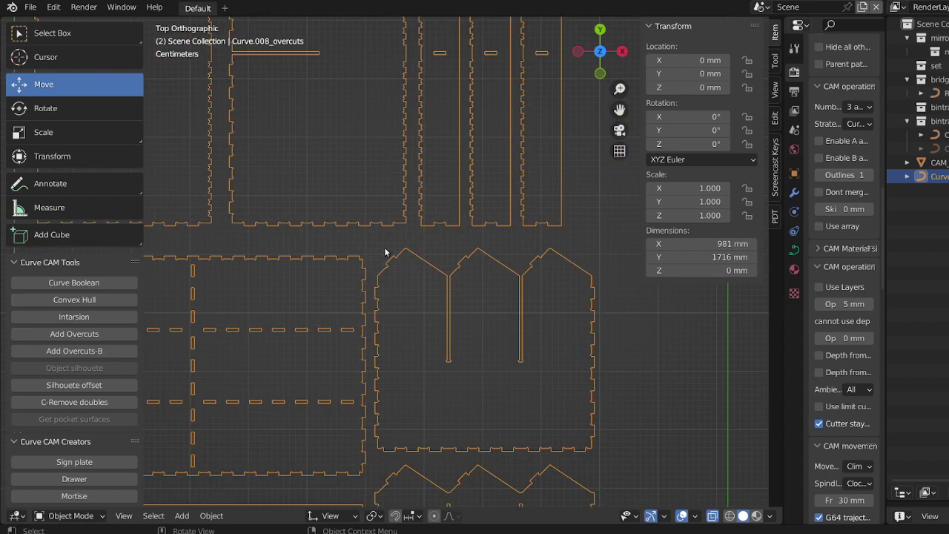
{"action": "scroll", "coordinate": [374, 257], "scroll_direction": "up", "scroll_amount": 2}
{"action": "scroll", "coordinate": [352, 261], "scroll_direction": "up", "scroll_amount": 4}
{"action": "middle_click_drag", "start_coordinate": [353, 261], "coordinate": [456, 205], "text": "shift"}
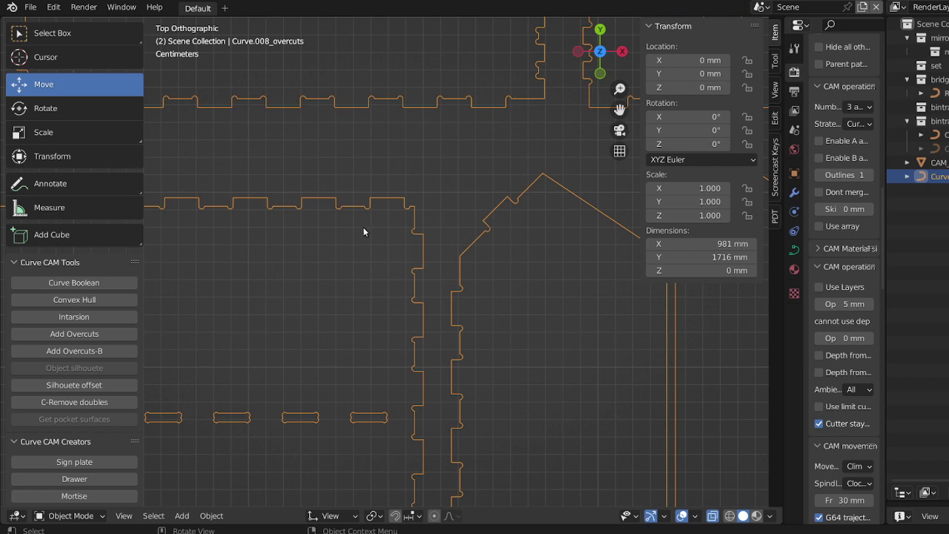
{"action": "scroll", "coordinate": [364, 232], "scroll_direction": "up", "scroll_amount": 4}
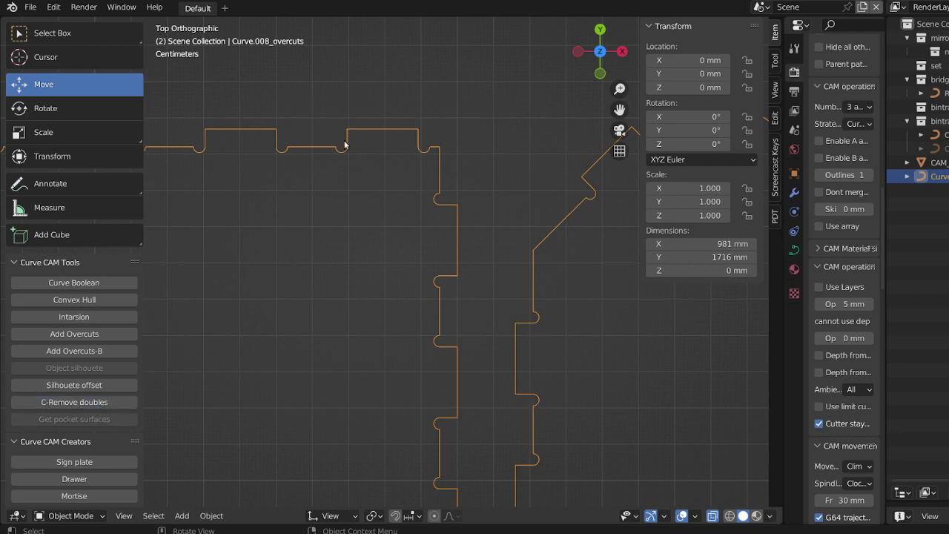
Step: Run Intarsion on the overcuts outline with 1 mm cutter diameter and 0.1 mm tolerance
{"action": "left_click", "coordinate": [97, 317]}
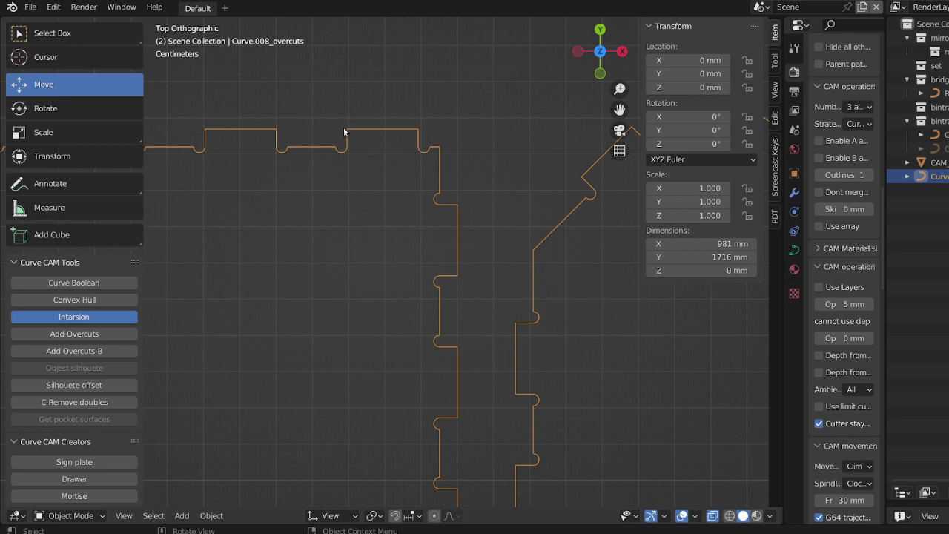
{"action": "scroll", "coordinate": [373, 175], "scroll_direction": "up", "scroll_amount": 5}
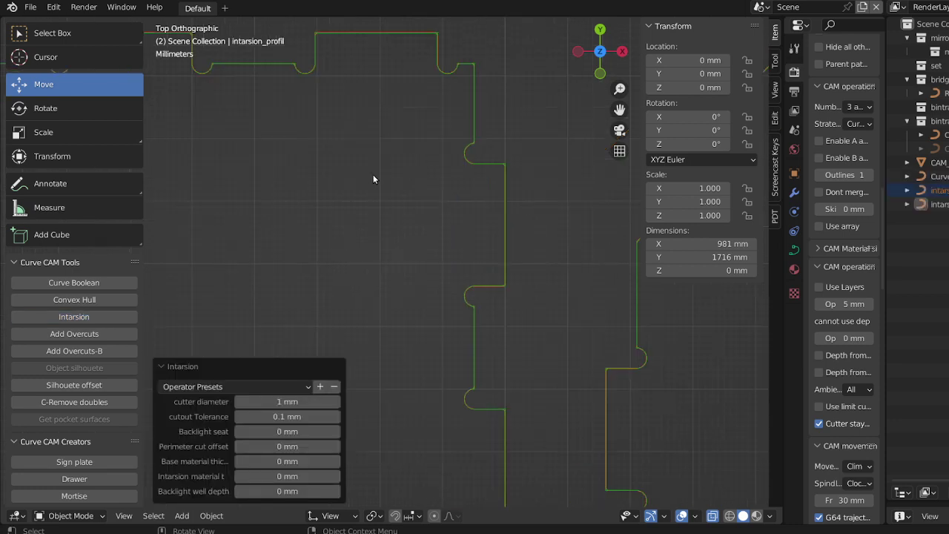
{"action": "middle_click_drag", "start_coordinate": [376, 177], "coordinate": [412, 278], "text": "shift"}
{"action": "scroll", "coordinate": [448, 331], "scroll_direction": "up", "scroll_amount": 3}
{"action": "scroll", "coordinate": [371, 272], "scroll_direction": "down", "scroll_amount": 2}
{"action": "scroll", "coordinate": [324, 280], "scroll_direction": "up", "scroll_amount": 6}
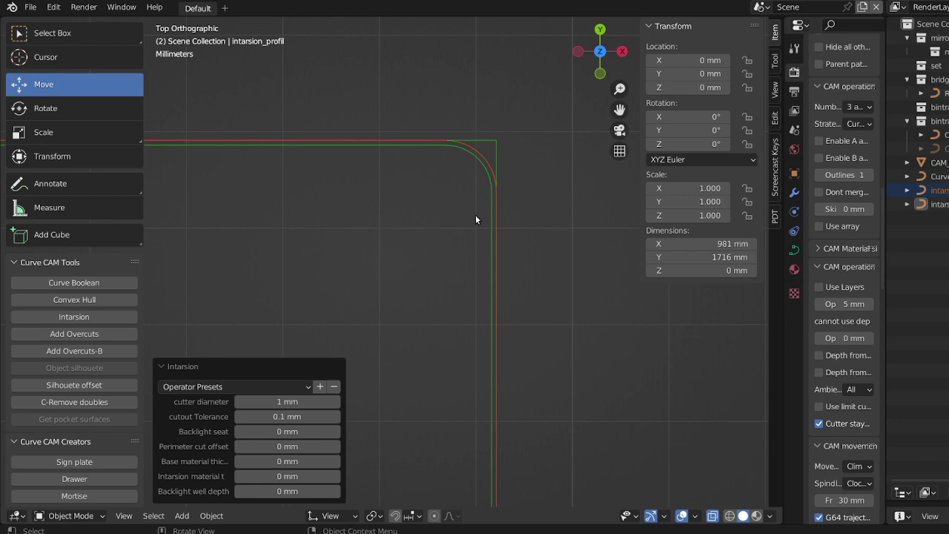
Step: Delete the intarsion_profil curve
{"action": "left_click", "coordinate": [492, 141]}
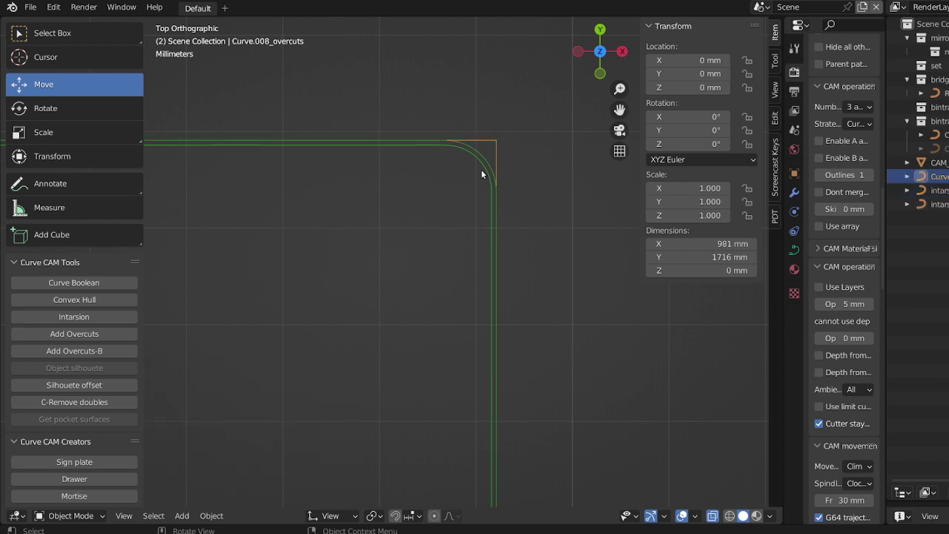
{"action": "left_click", "coordinate": [482, 171]}
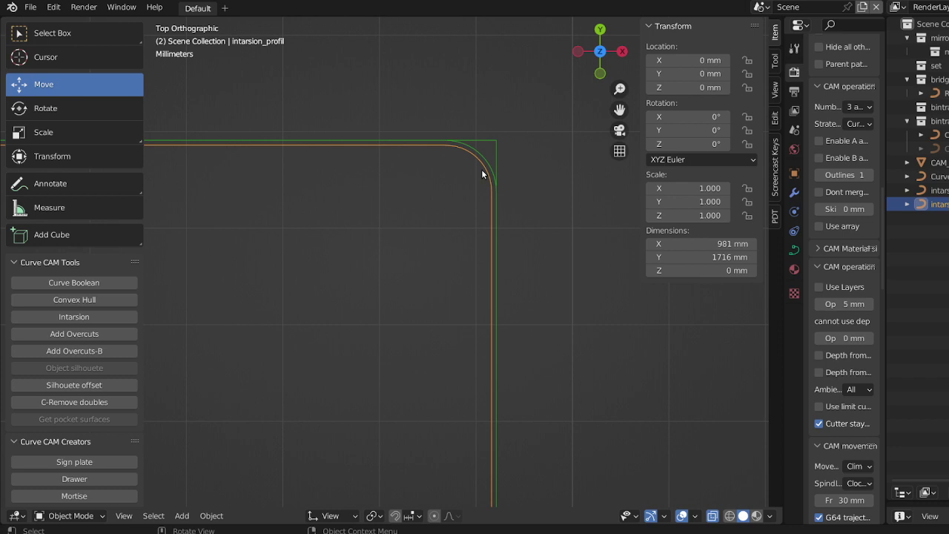
{"action": "key", "text": "Delete"}
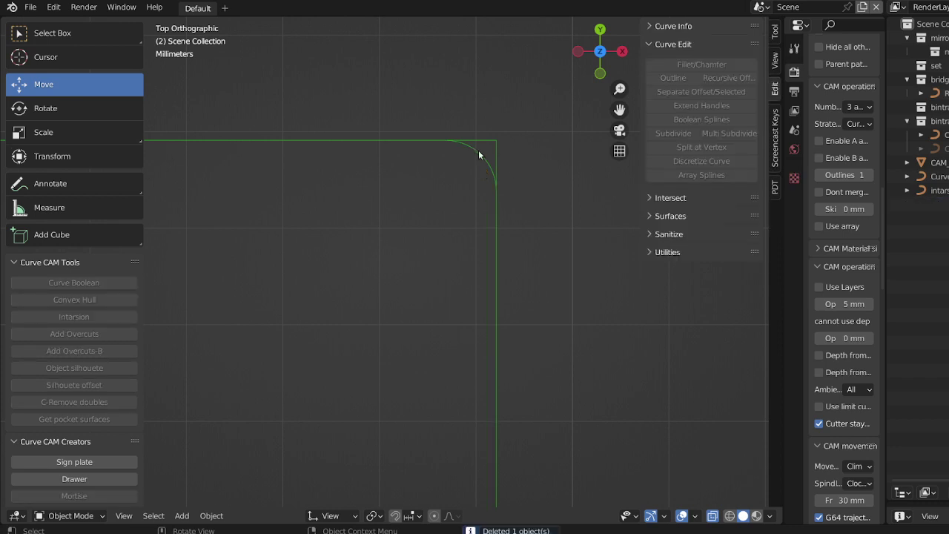
Step: Hide the Curve.008_overcuts outline and start renaming the intarsion_pocket curve
{"action": "left_click", "coordinate": [478, 152]}
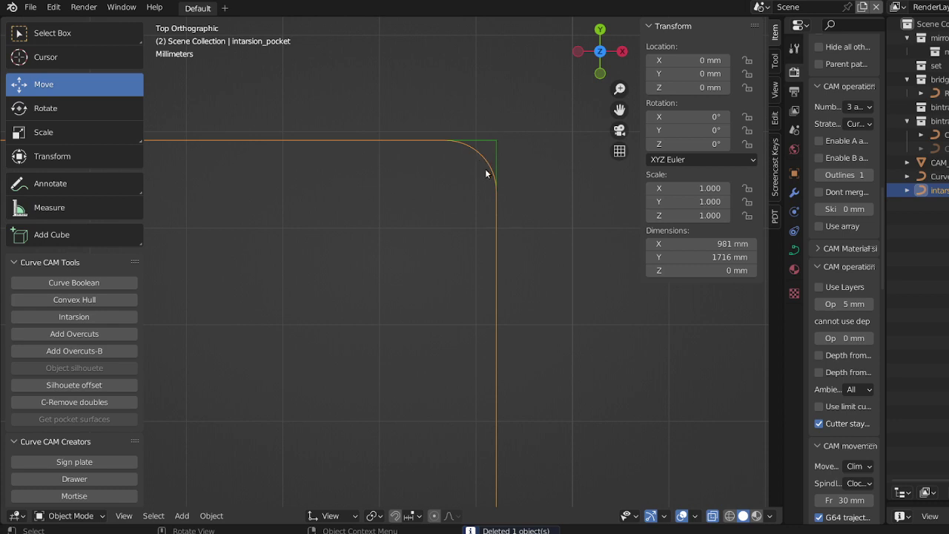
{"action": "scroll", "coordinate": [487, 170], "scroll_direction": "down", "scroll_amount": 4}
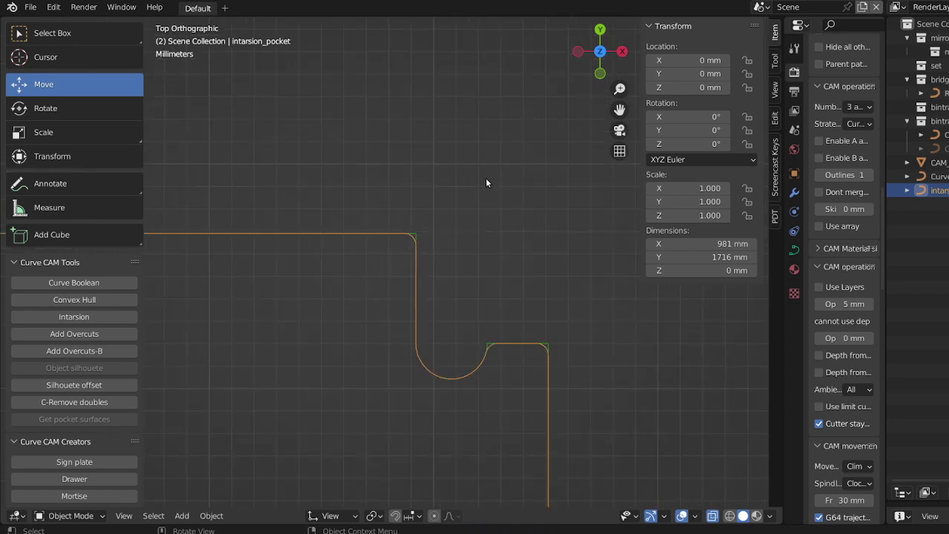
{"action": "scroll", "coordinate": [463, 208], "scroll_direction": "up", "scroll_amount": 3}
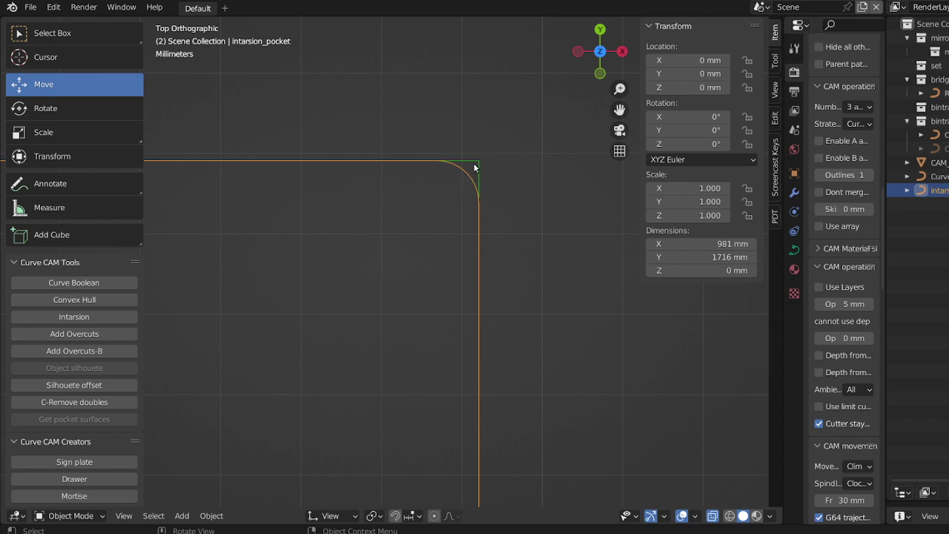
{"action": "scroll", "coordinate": [483, 172], "scroll_direction": "down", "scroll_amount": 3}
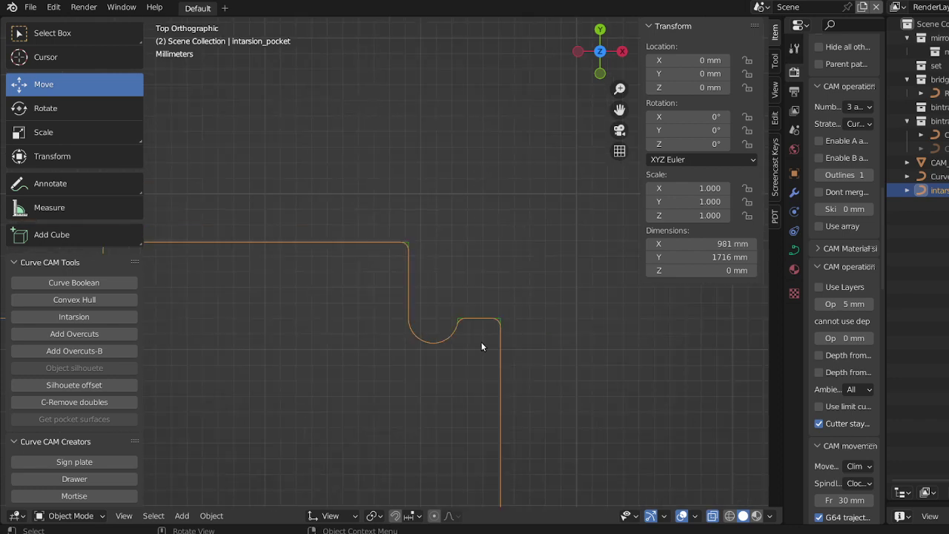
{"action": "scroll", "coordinate": [481, 346], "scroll_direction": "up", "scroll_amount": 3}
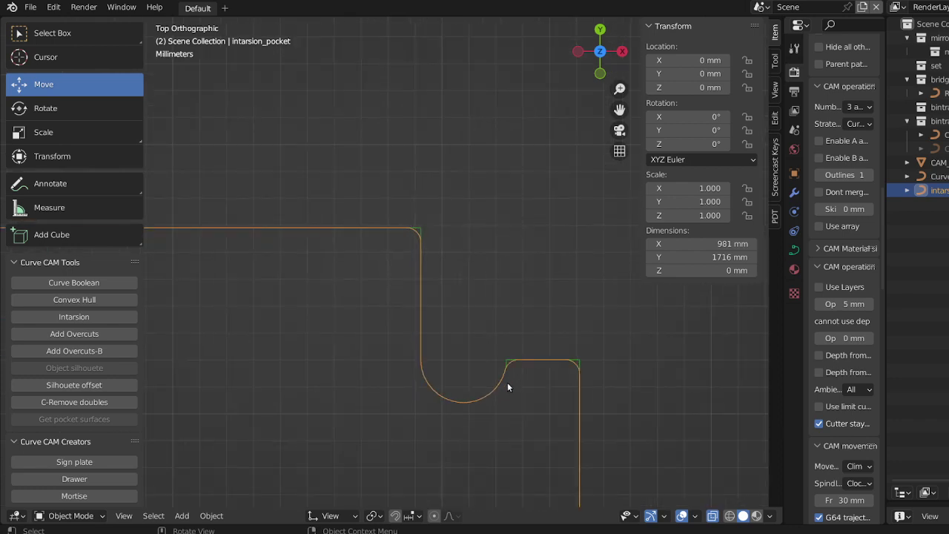
{"action": "left_click", "coordinate": [422, 232]}
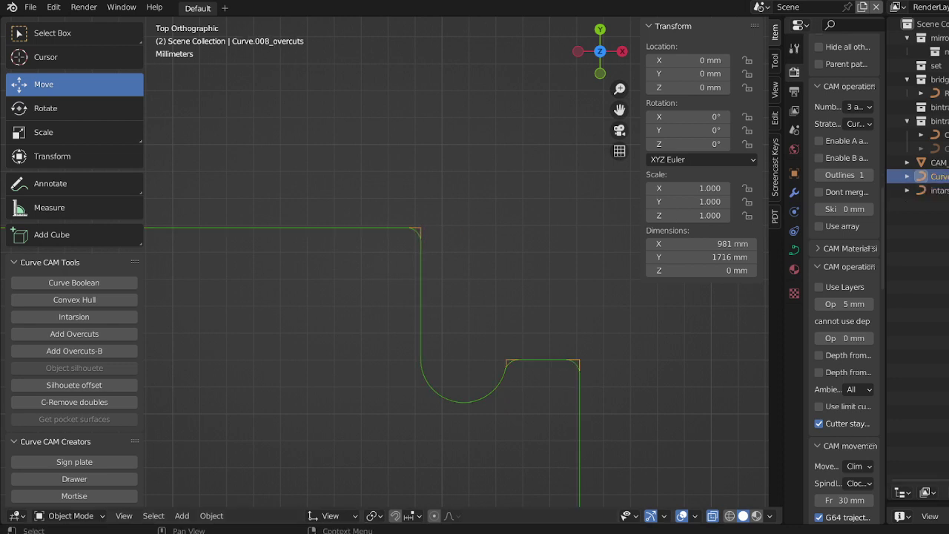
{"action": "key", "text": "ctrl+z"}
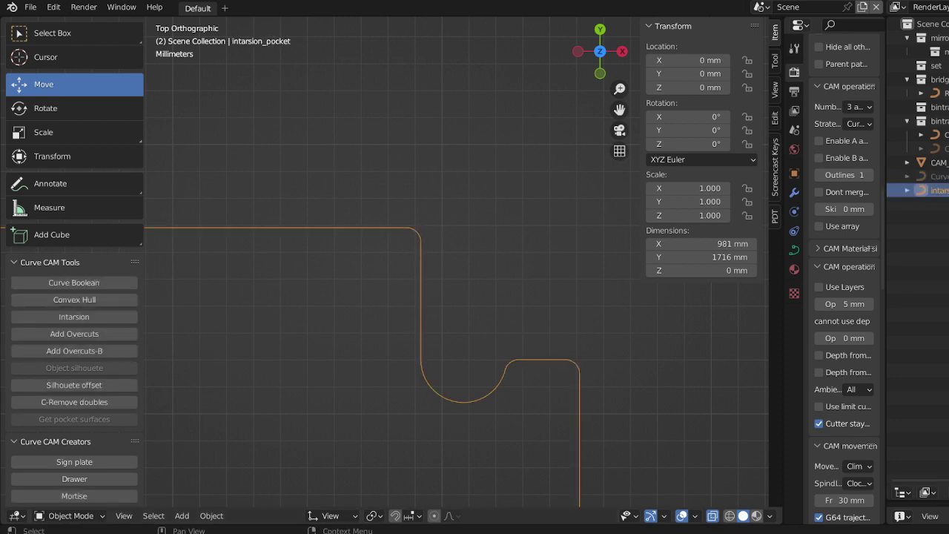
{"action": "key", "text": "F2"}
Step: Name the pocket curve 'bin', deselect it, and zoom around to inspect its rounded fillets
{"action": "type", "text": "bin"}
{"action": "key", "text": "Return"}
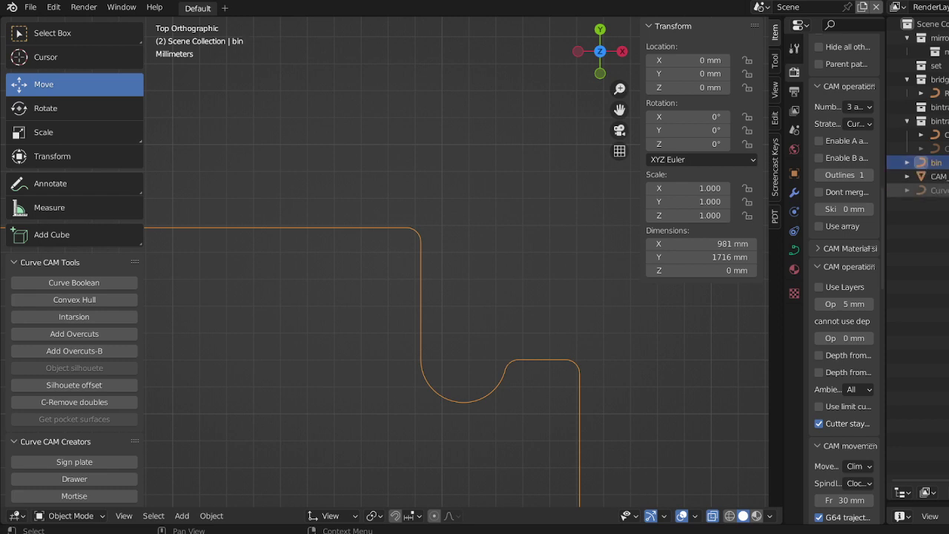
{"action": "left_click", "coordinate": [468, 254]}
{"action": "scroll", "coordinate": [469, 253], "scroll_direction": "down", "scroll_amount": 5}
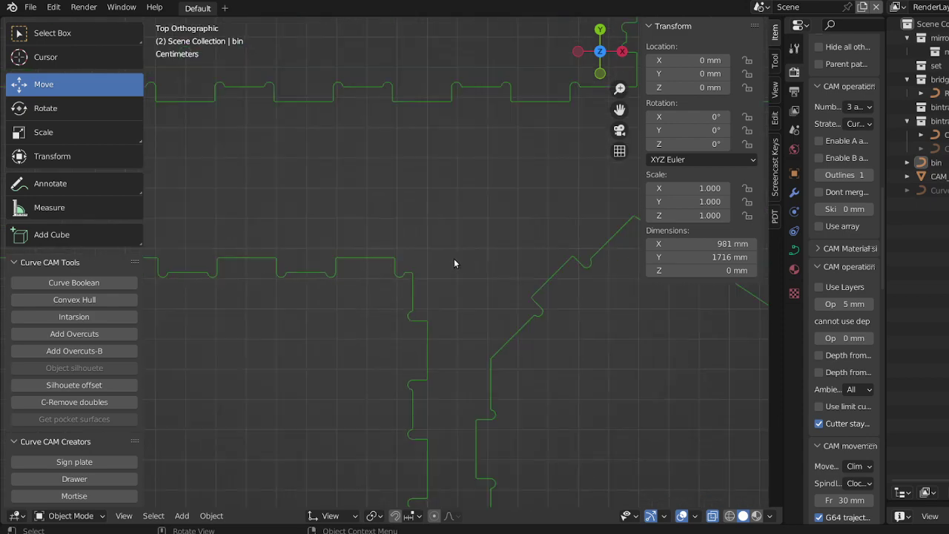
{"action": "scroll", "coordinate": [454, 263], "scroll_direction": "down", "scroll_amount": 8}
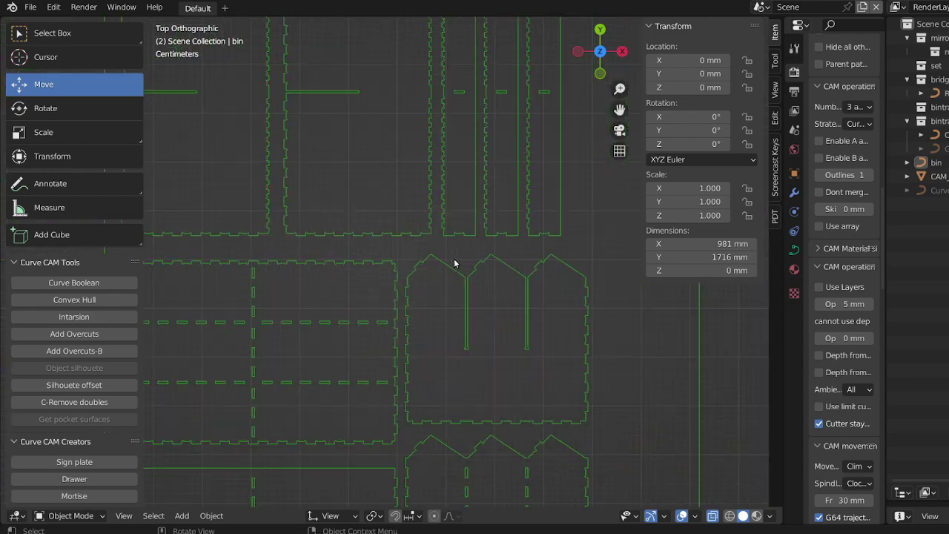
{"action": "scroll", "coordinate": [454, 263], "scroll_direction": "up", "scroll_amount": 3}
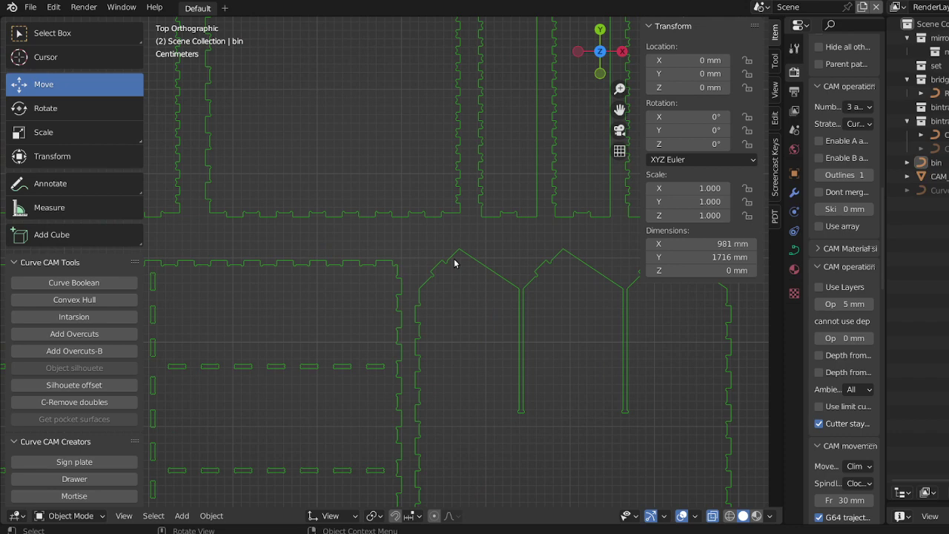
{"action": "scroll", "coordinate": [454, 263], "scroll_direction": "down", "scroll_amount": 3}
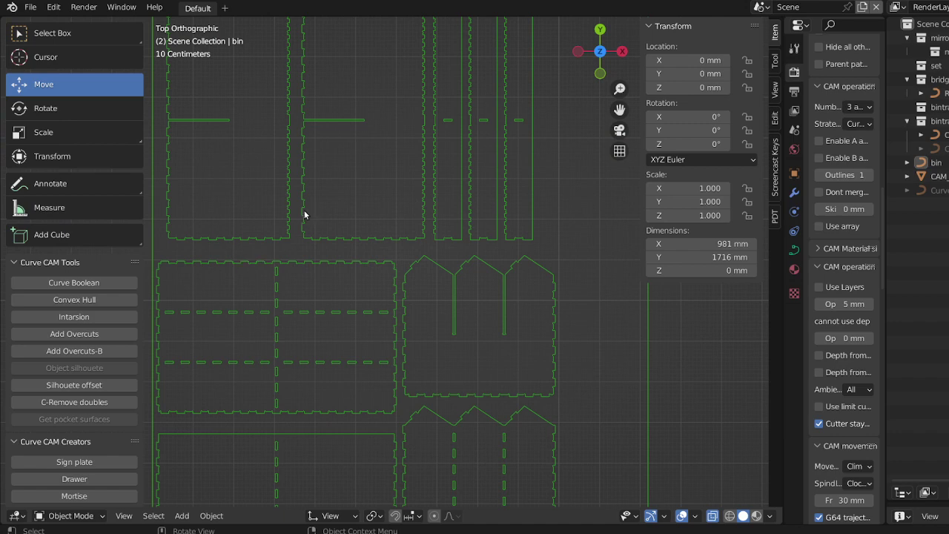
{"action": "scroll", "coordinate": [352, 227], "scroll_direction": "up", "scroll_amount": 6}
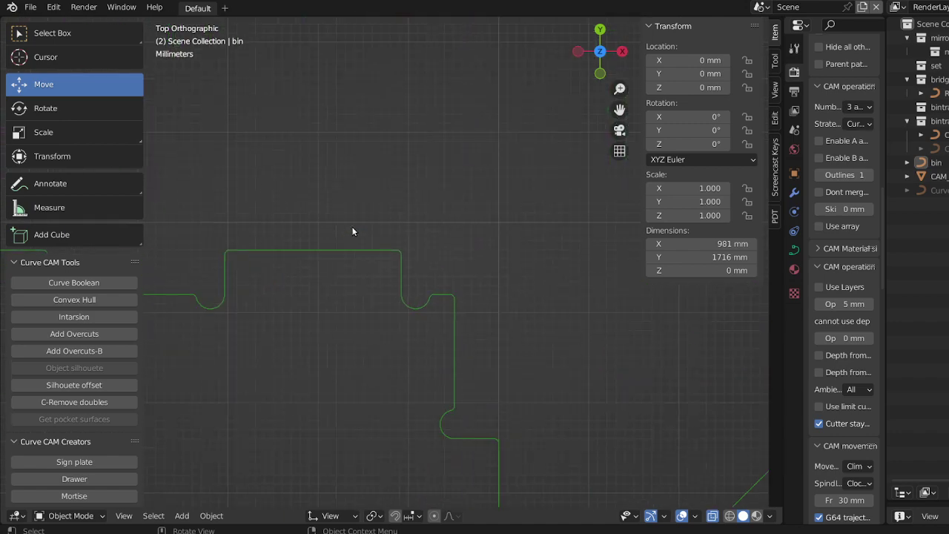
{"action": "scroll", "coordinate": [352, 232], "scroll_direction": "up", "scroll_amount": 2}
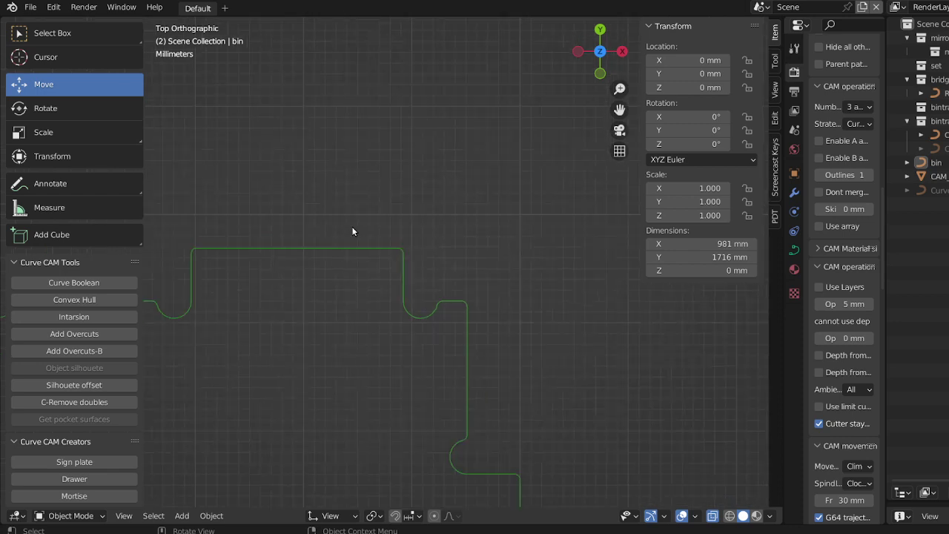